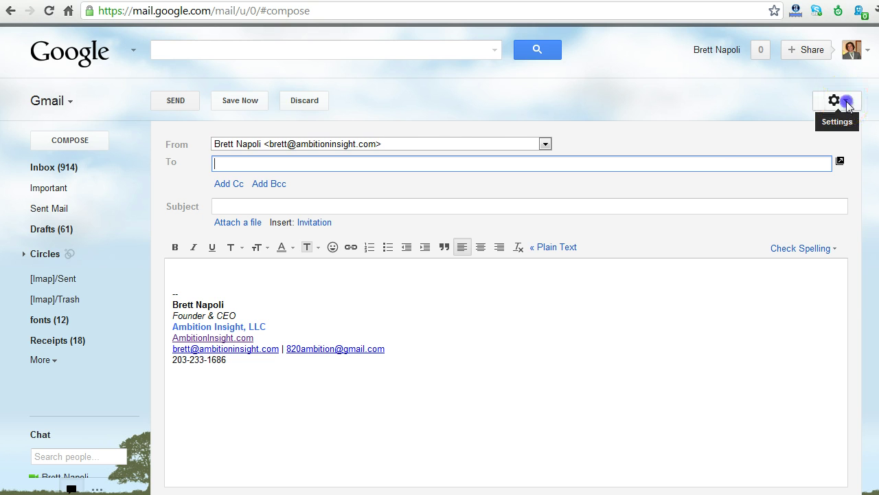
Step: Open Gmail's Accounts and Import settings and scroll to the Send mail as addresses
{"action": "left_click", "coordinate": [842, 103]}
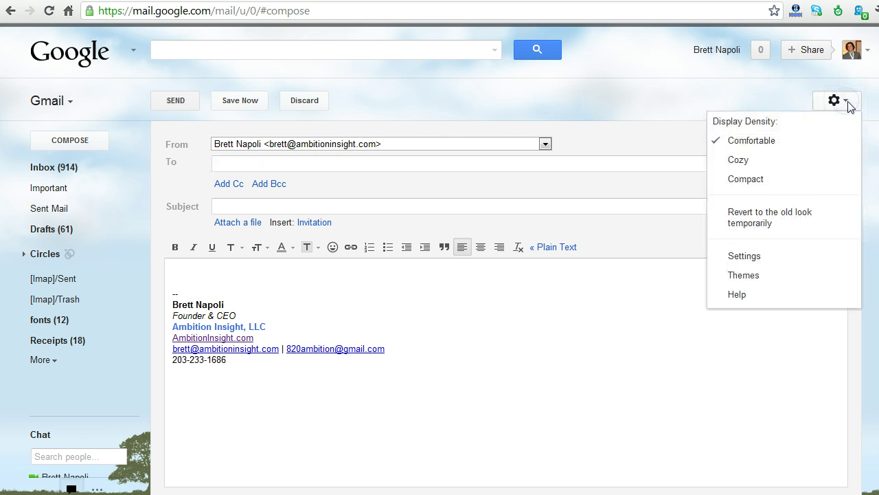
{"action": "left_click", "coordinate": [754, 255]}
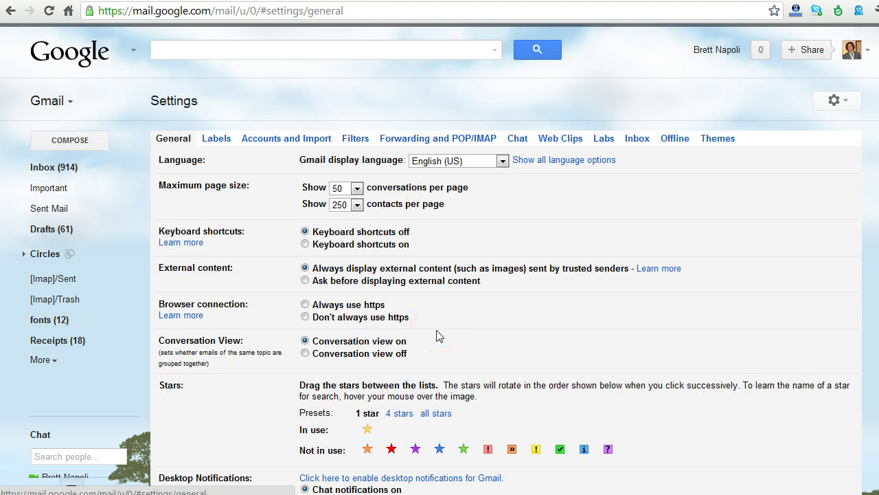
{"action": "left_click", "coordinate": [286, 142]}
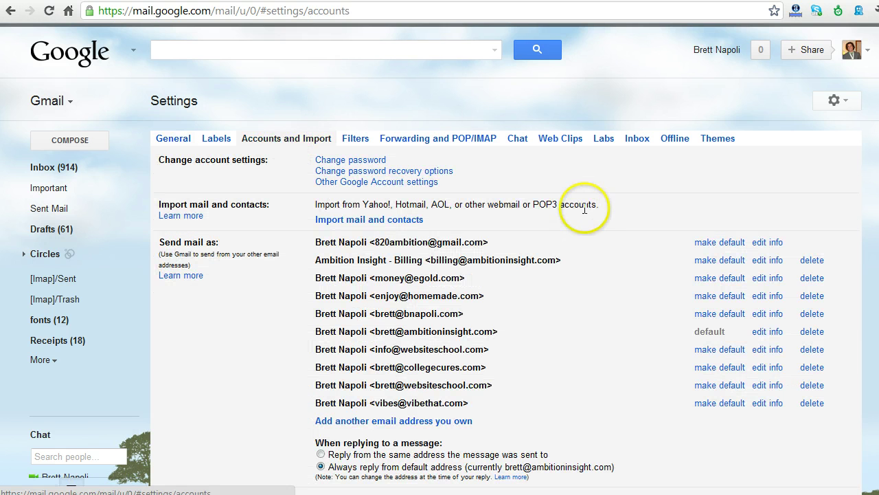
{"action": "middle_click", "coordinate": [610, 232]}
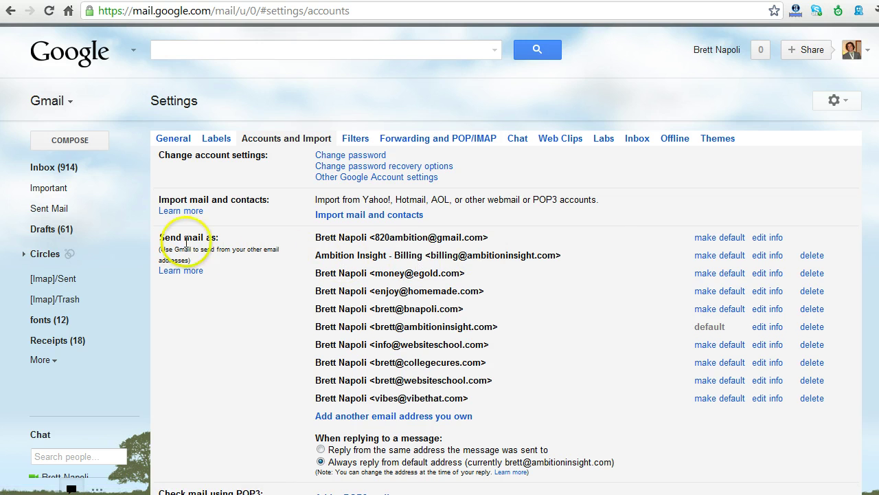
{"action": "left_click_drag", "start_coordinate": [160, 239], "coordinate": [227, 239]}
{"action": "left_click", "coordinate": [235, 239]}
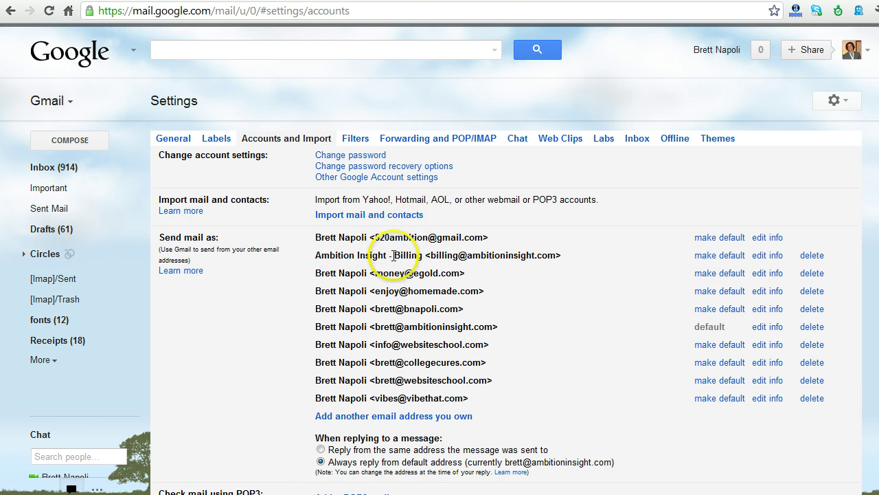
{"action": "middle_click", "coordinate": [559, 269]}
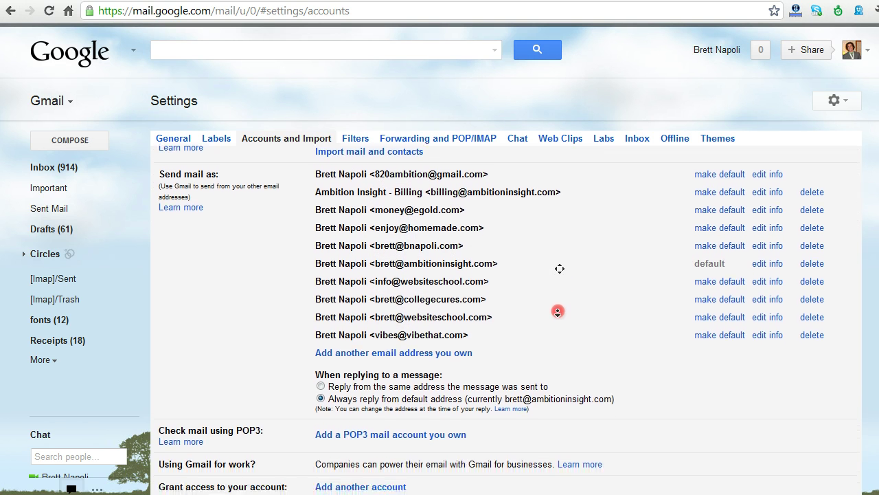
{"action": "left_click", "coordinate": [558, 308]}
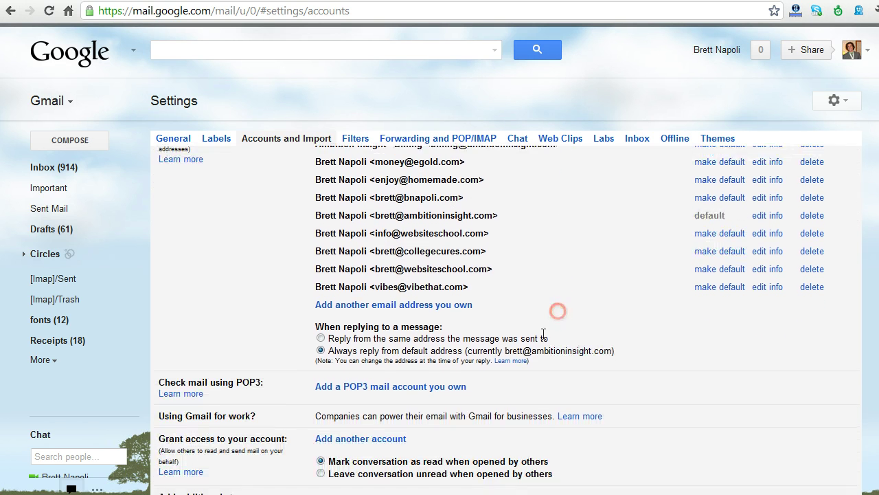
{"action": "left_click", "coordinate": [394, 307]}
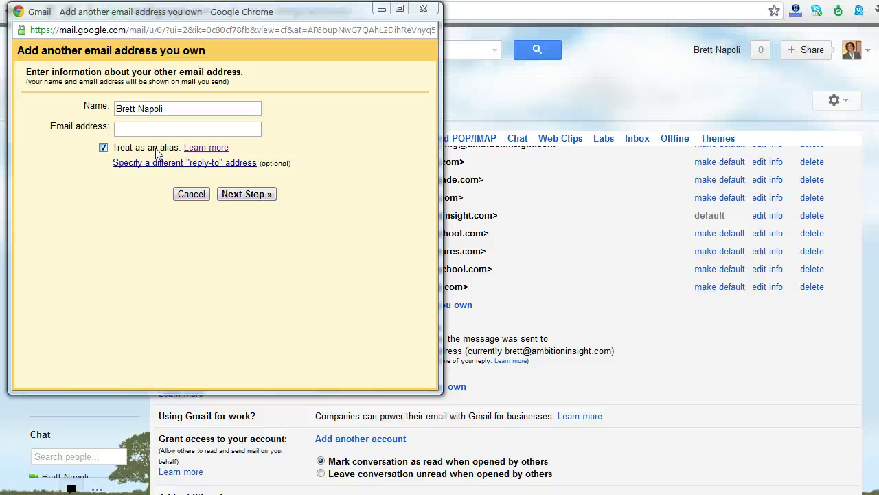
{"action": "left_click", "coordinate": [184, 130]}
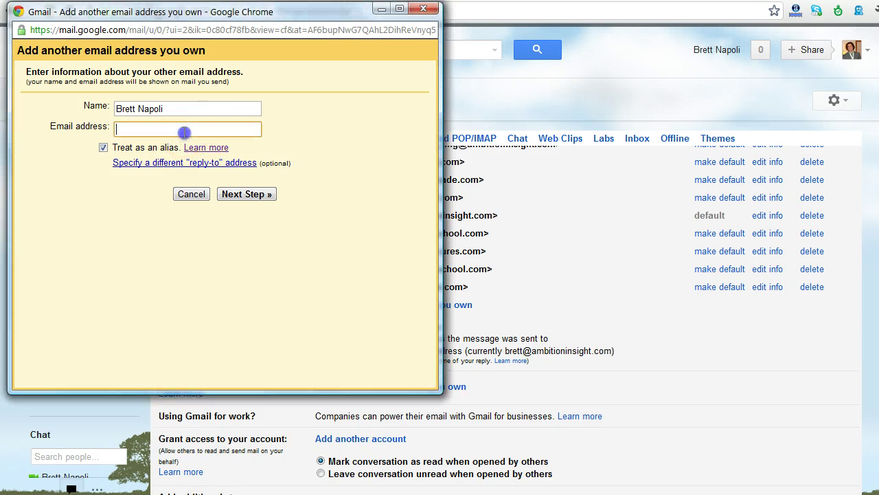
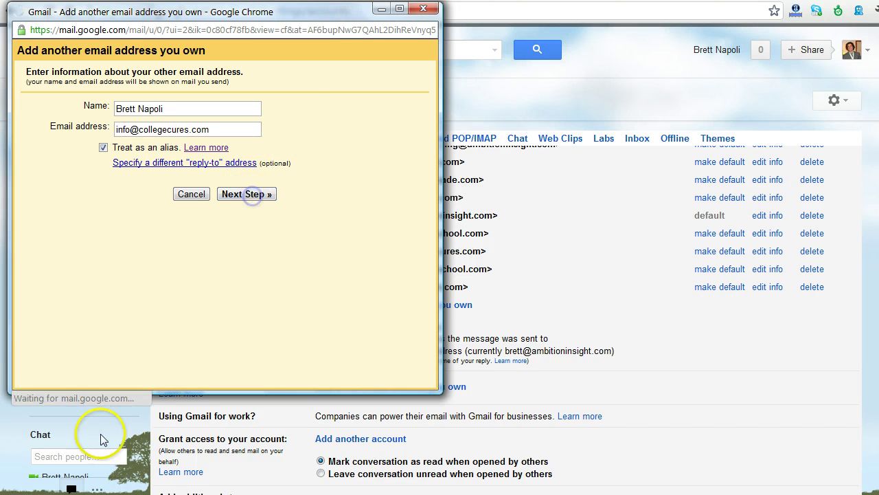
{"action": "left_click", "coordinate": [254, 195]}
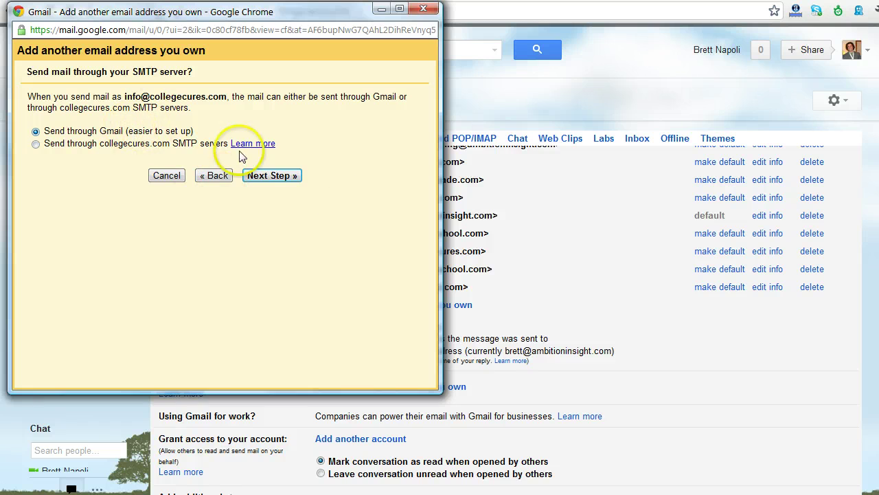
{"action": "left_click", "coordinate": [268, 178]}
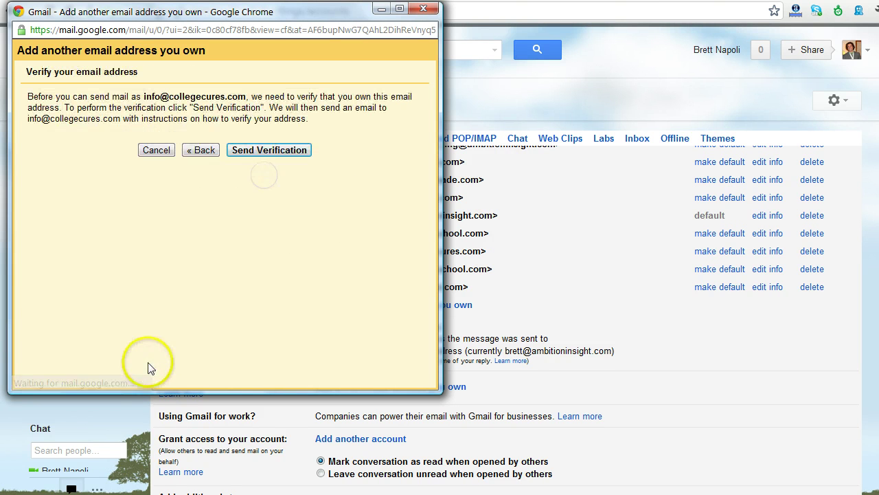
{"action": "left_click", "coordinate": [267, 155]}
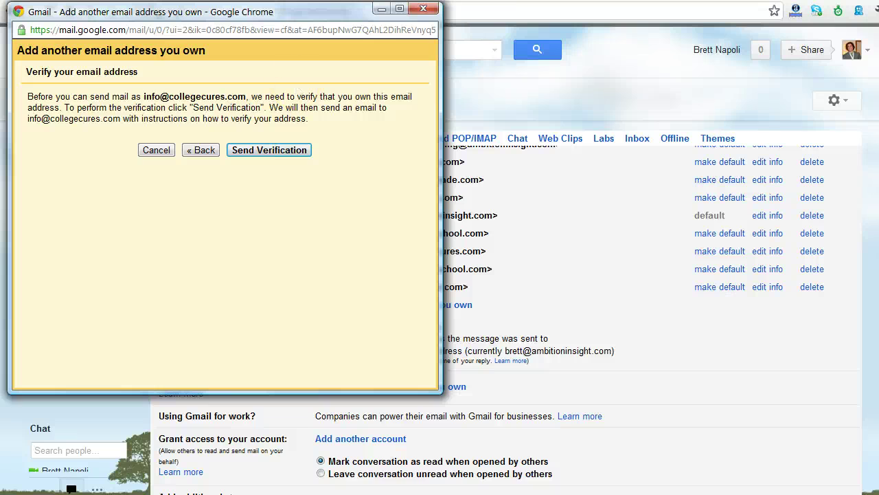
{"action": "double_click", "coordinate": [151, 98]}
{"action": "left_click_drag", "start_coordinate": [205, 98], "coordinate": [251, 97]}
{"action": "left_click", "coordinate": [270, 151]}
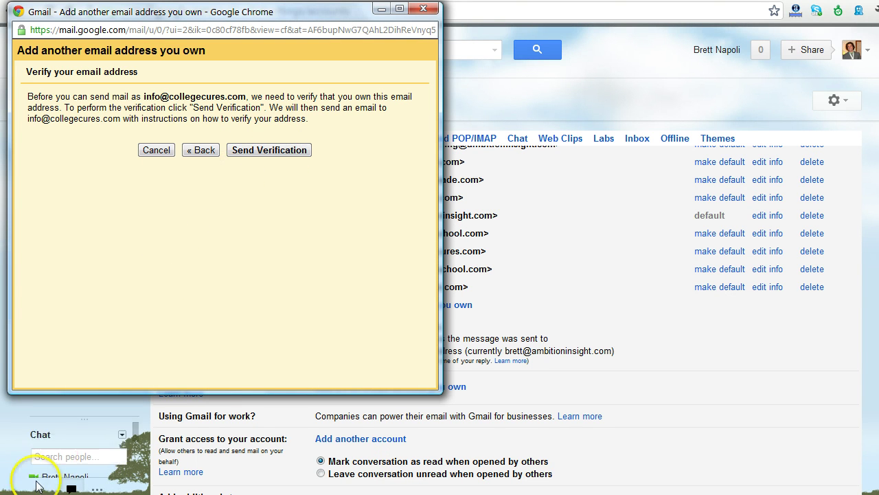
{"action": "left_click", "coordinate": [264, 152]}
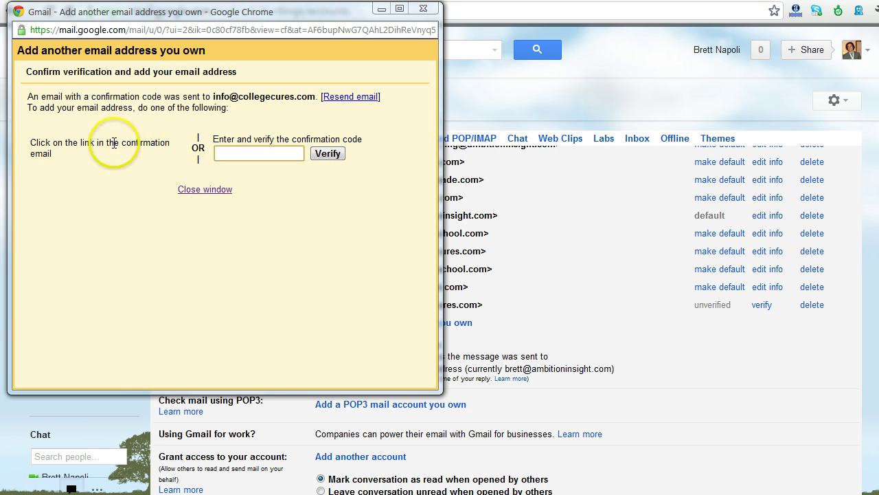
{"action": "left_click_drag", "start_coordinate": [215, 139], "coordinate": [343, 139]}
{"action": "left_click", "coordinate": [270, 175]}
Step: Find the confirmation code in the confirmation email and follow its link to Confirmation Success
{"action": "left_click", "coordinate": [238, 154]}
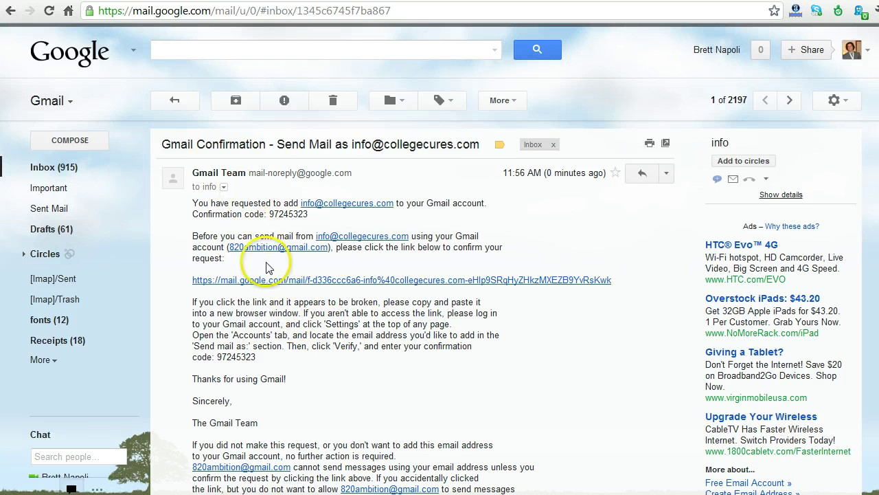
{"action": "left_click_drag", "start_coordinate": [217, 357], "coordinate": [264, 355]}
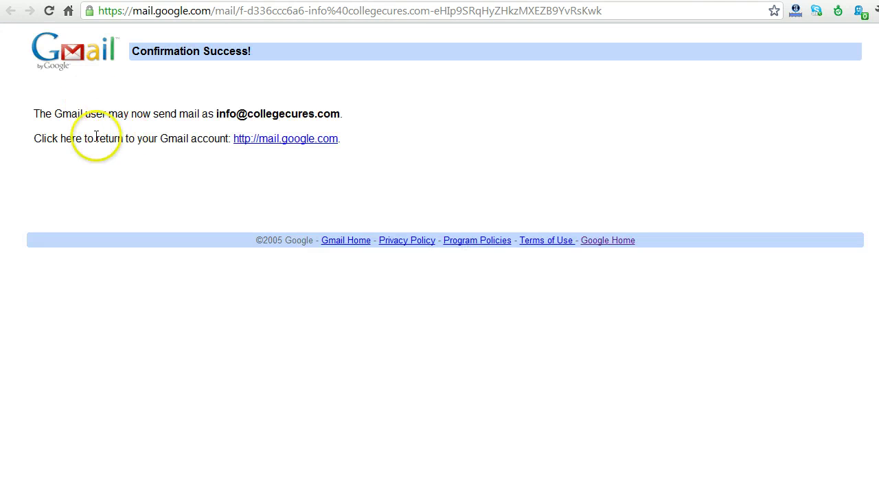
{"action": "left_click_drag", "start_coordinate": [40, 114], "coordinate": [107, 114]}
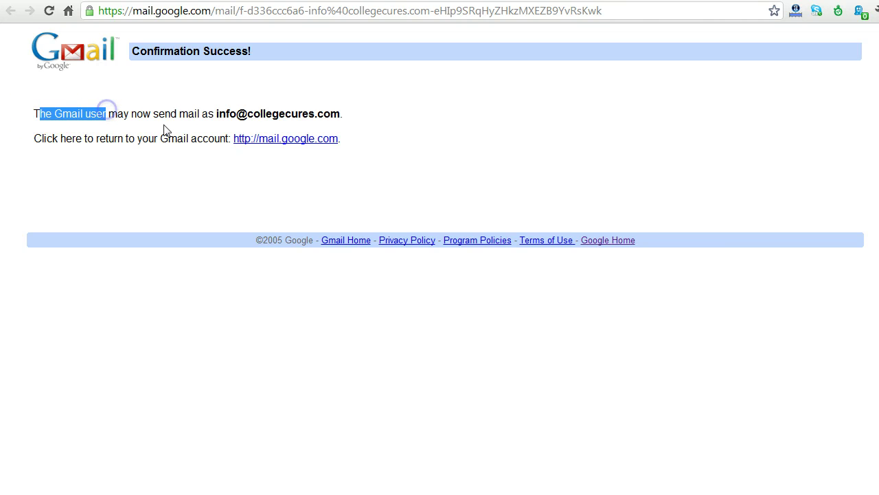
{"action": "left_click", "coordinate": [346, 116]}
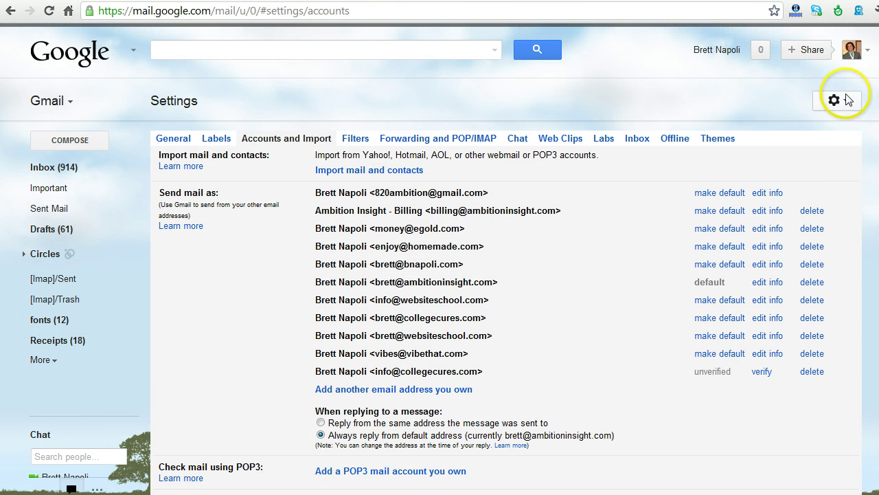
{"action": "left_click", "coordinate": [846, 102]}
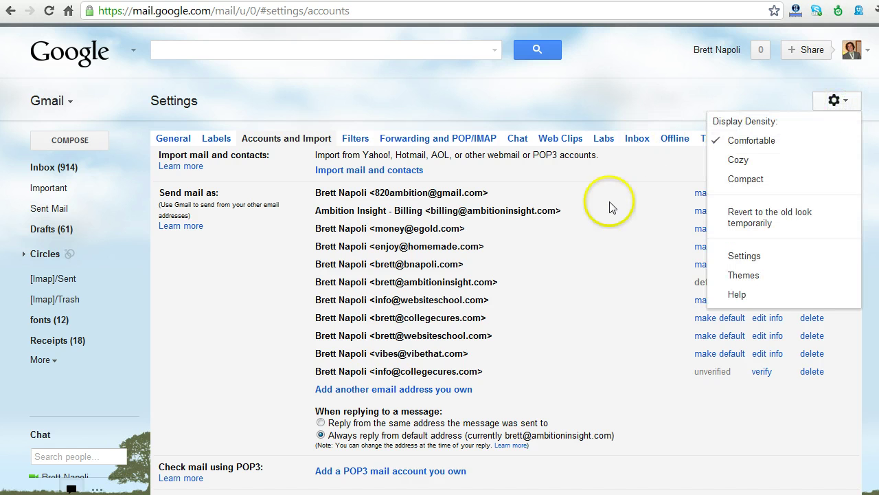
{"action": "left_click", "coordinate": [564, 288]}
{"action": "left_click_drag", "start_coordinate": [343, 369], "coordinate": [515, 367]}
{"action": "left_click", "coordinate": [382, 367]}
{"action": "triple_click", "coordinate": [420, 370]}
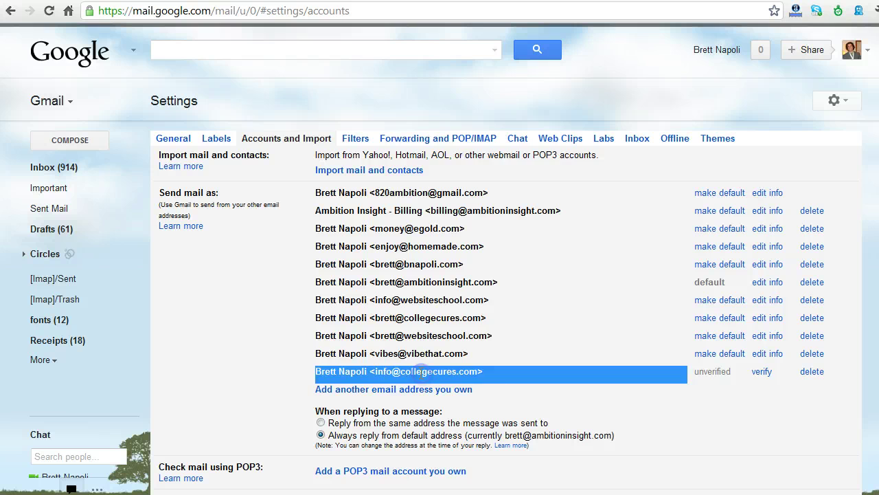
{"action": "left_click", "coordinate": [477, 371]}
{"action": "scroll", "coordinate": [533, 347], "scroll_direction": "down", "scroll_amount": 1}
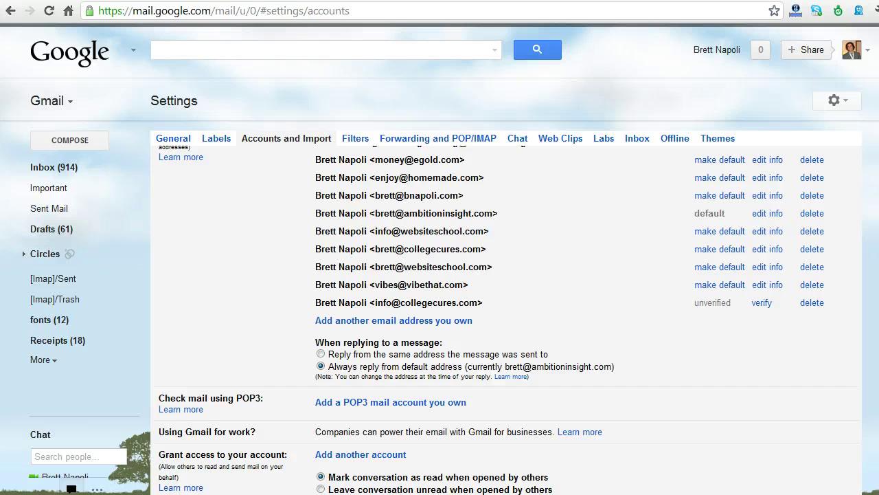
{"action": "key", "text": "c"}
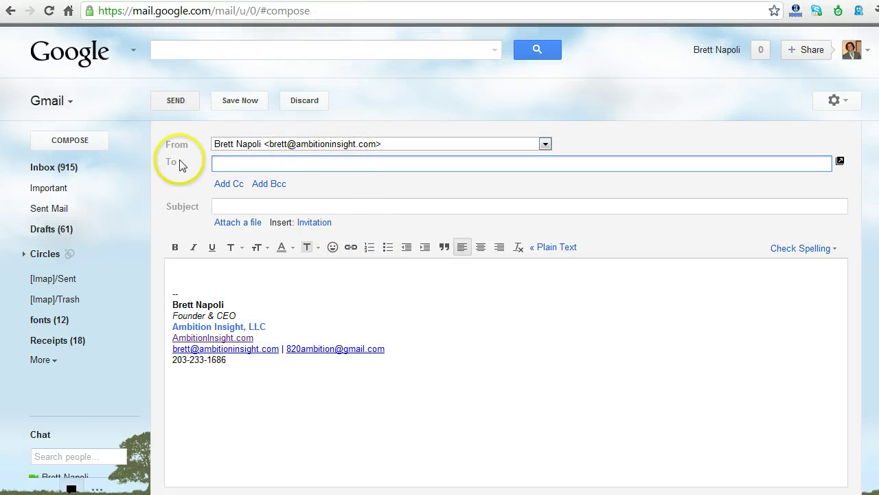
{"action": "left_click", "coordinate": [168, 143]}
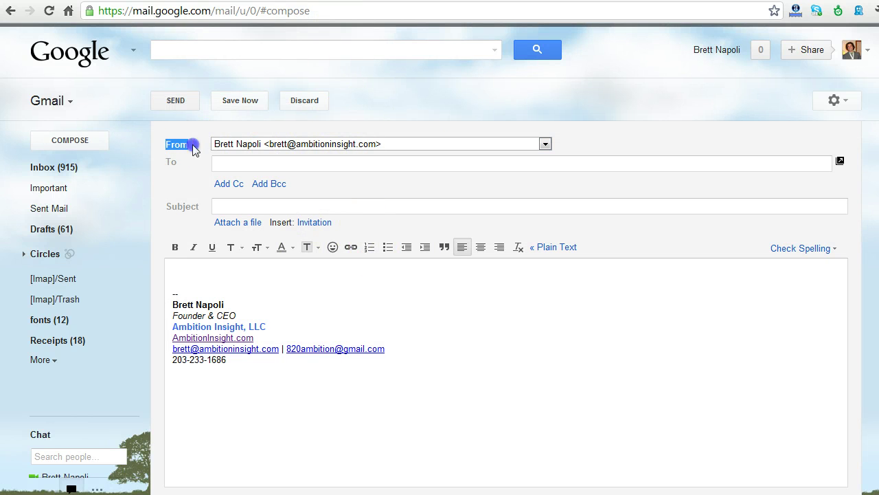
{"action": "left_click", "coordinate": [194, 146]}
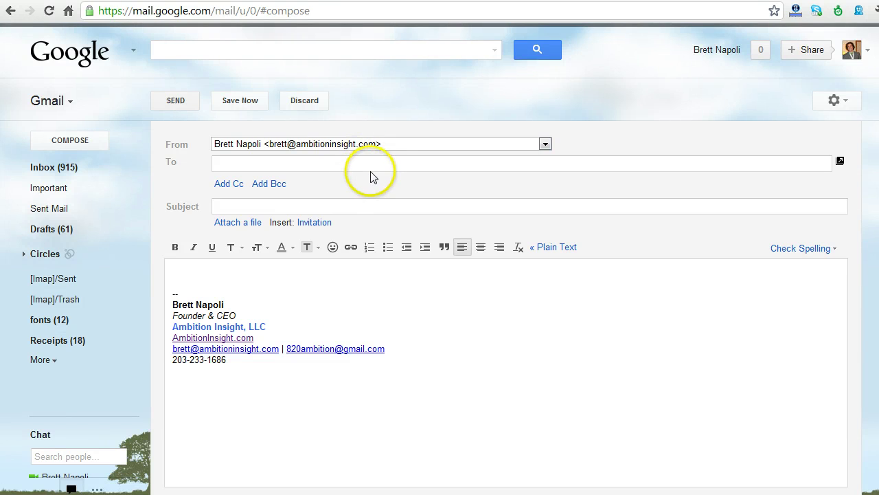
{"action": "left_click", "coordinate": [545, 145]}
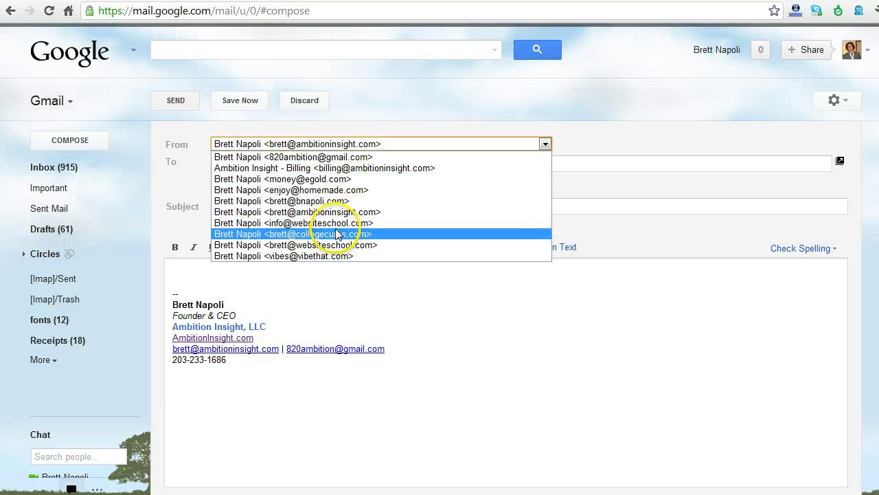
{"action": "left_click", "coordinate": [638, 143]}
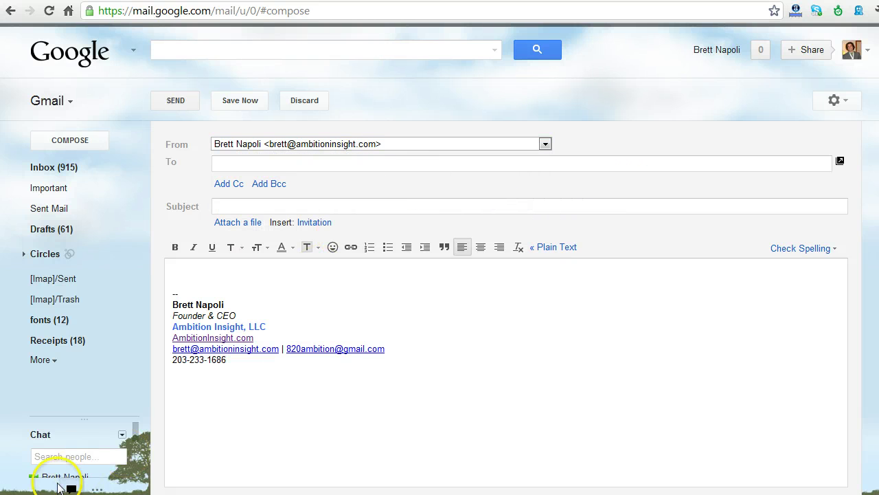
{"action": "left_click", "coordinate": [465, 355]}
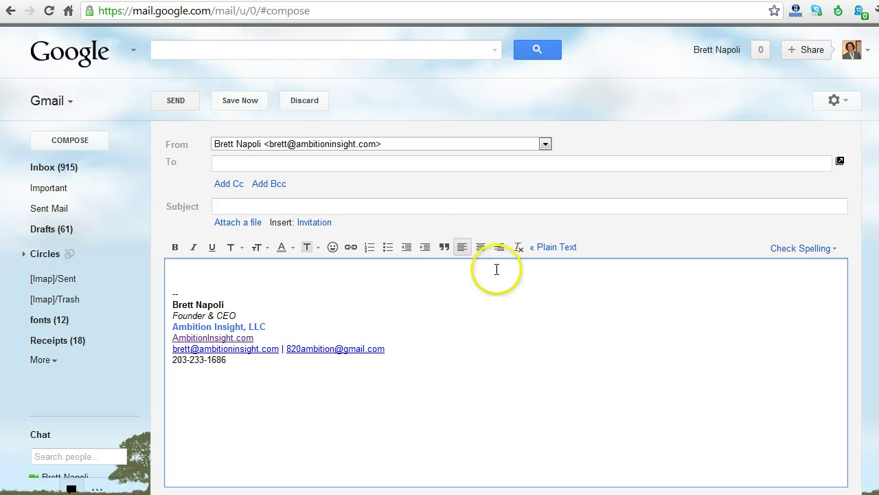
{"action": "left_click", "coordinate": [529, 145]}
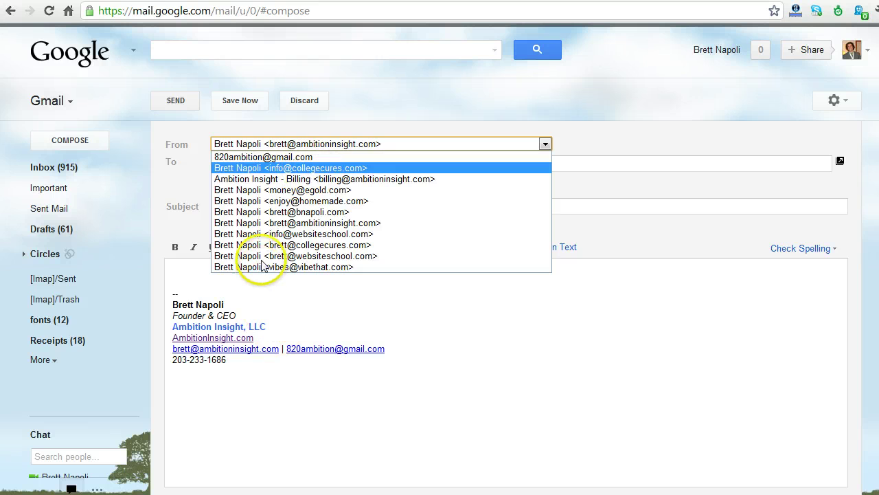
{"action": "left_click", "coordinate": [222, 167]}
{"action": "left_click", "coordinate": [231, 165]}
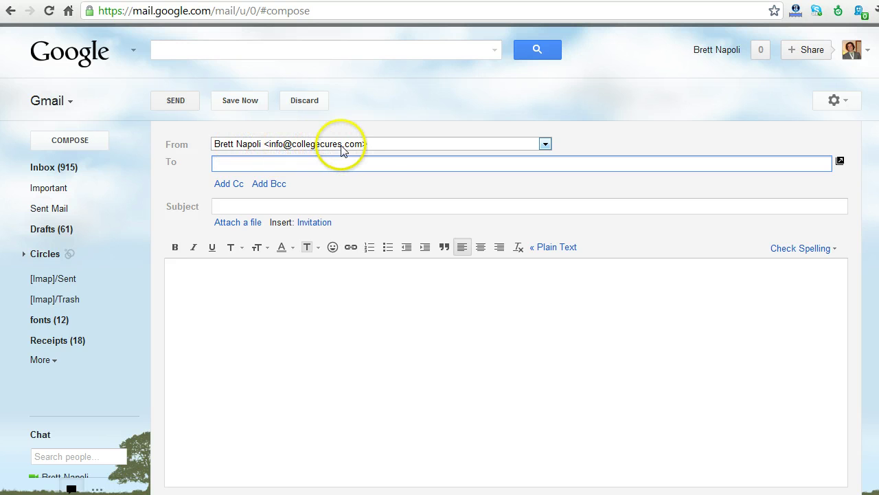
{"action": "left_click", "coordinate": [378, 146]}
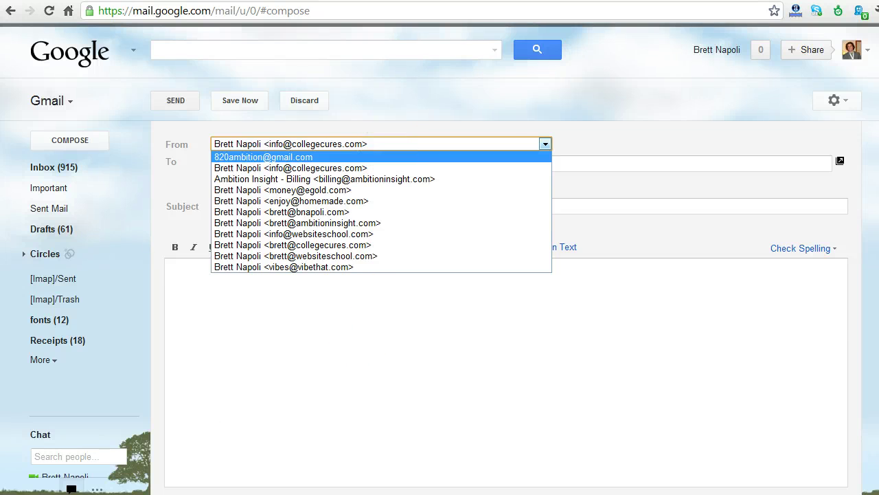
{"action": "left_click", "coordinate": [168, 266]}
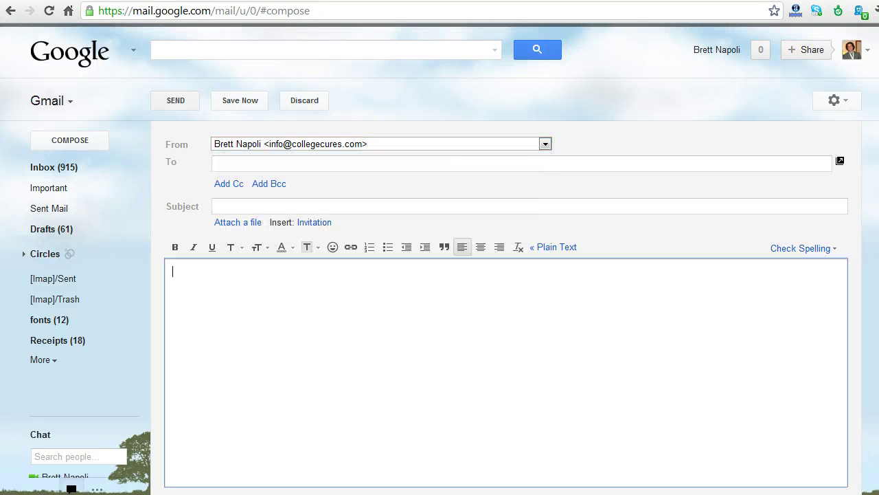